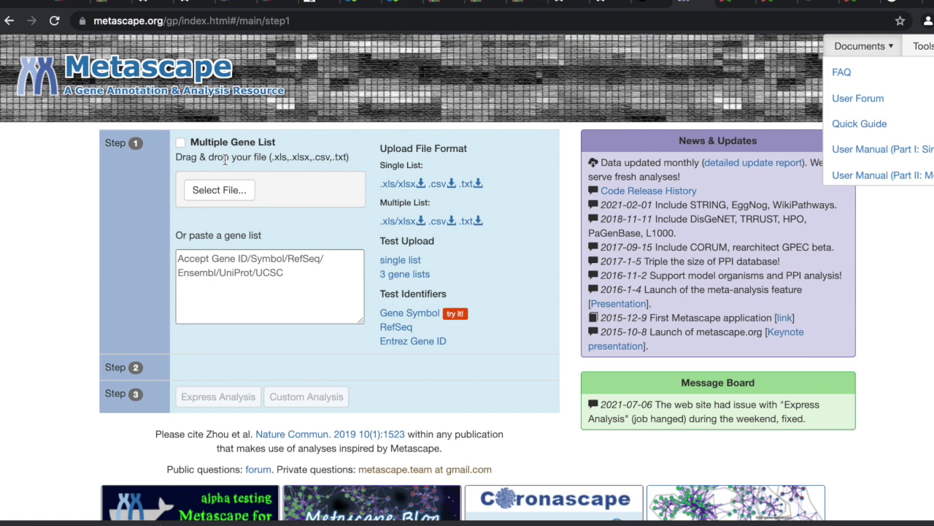
- Paste the gene list starting PRDX3, PDIA6, CHUK, GSR, PTP4A1 into the Step 1 box
scroll(224, 159, "down", 1)
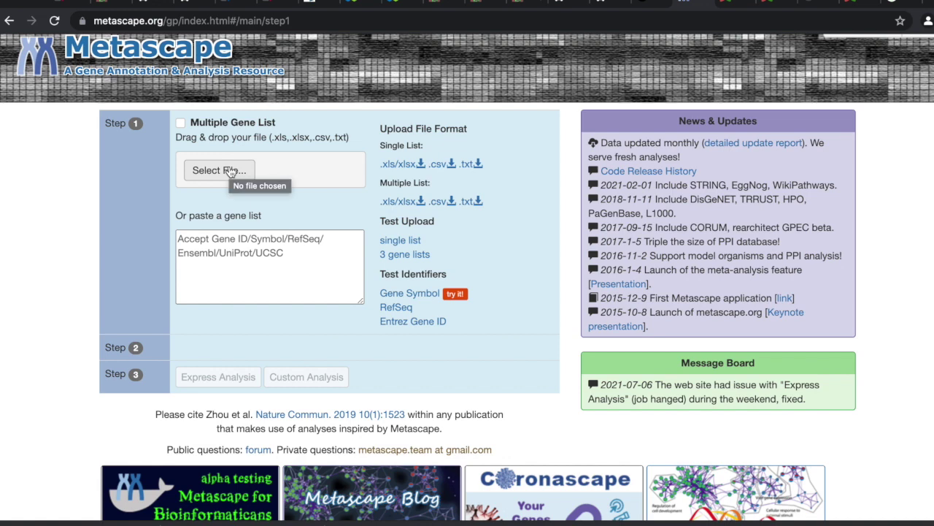
scroll(231, 171, "down", 1)
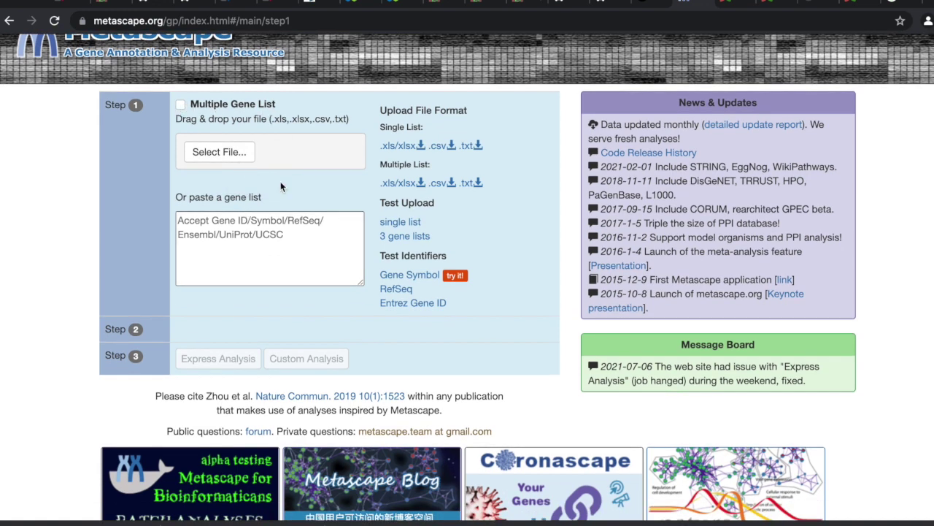
left_click(254, 231)
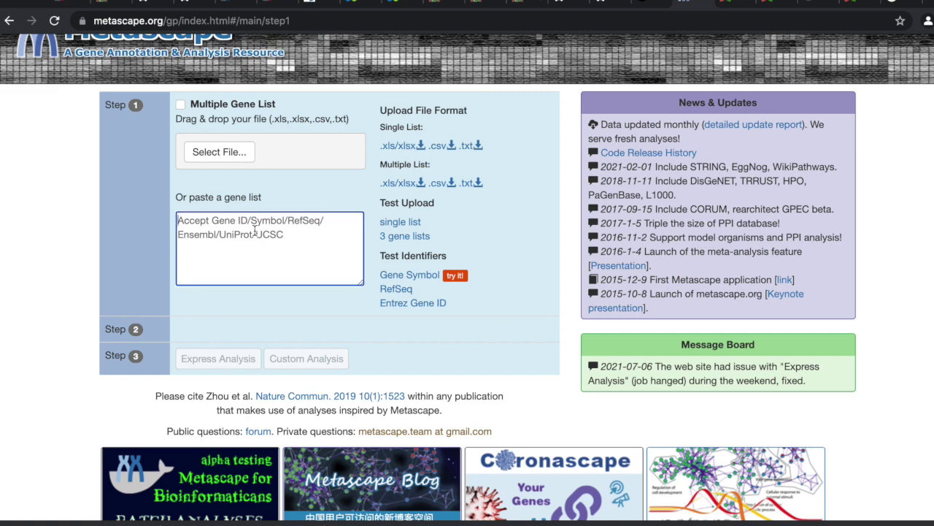
key("ctrl+v")
scroll(254, 230, "up", 20)
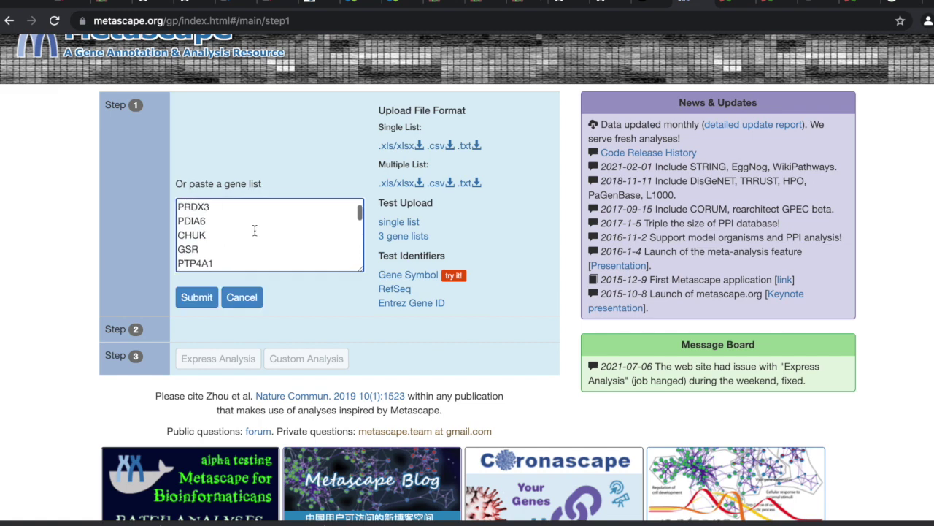
scroll(330, 394, "up", 1)
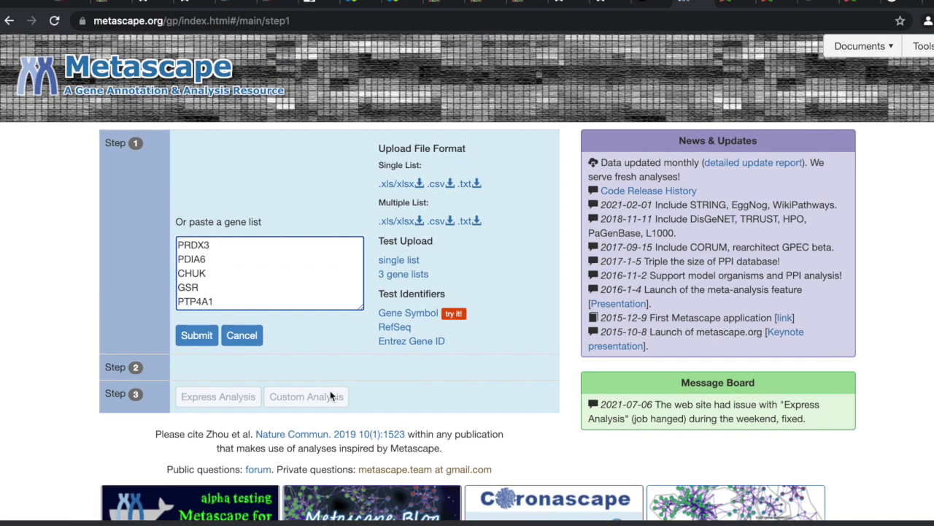
- Submit the list as Gene Synonym IDs, keeping input species on Any Species, analysing H. sapiens (196)
left_click(196, 336)
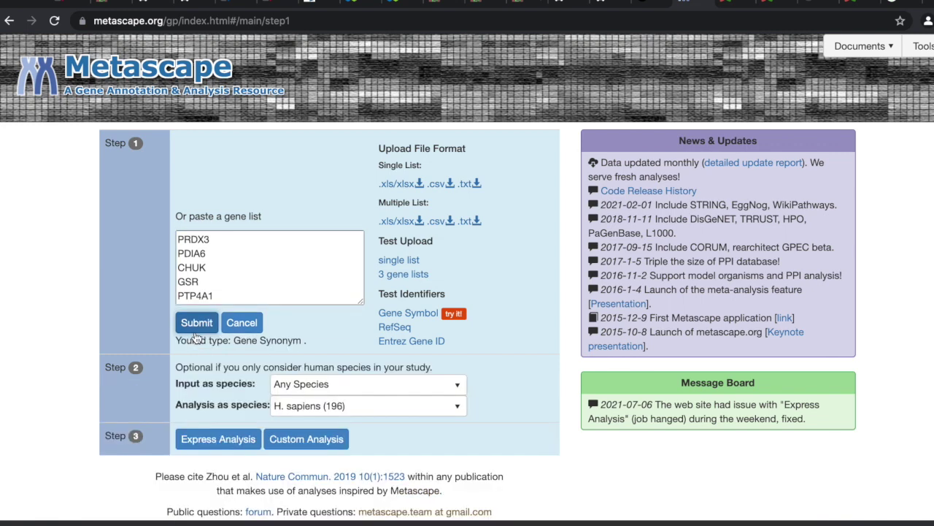
scroll(375, 406, "down", 2)
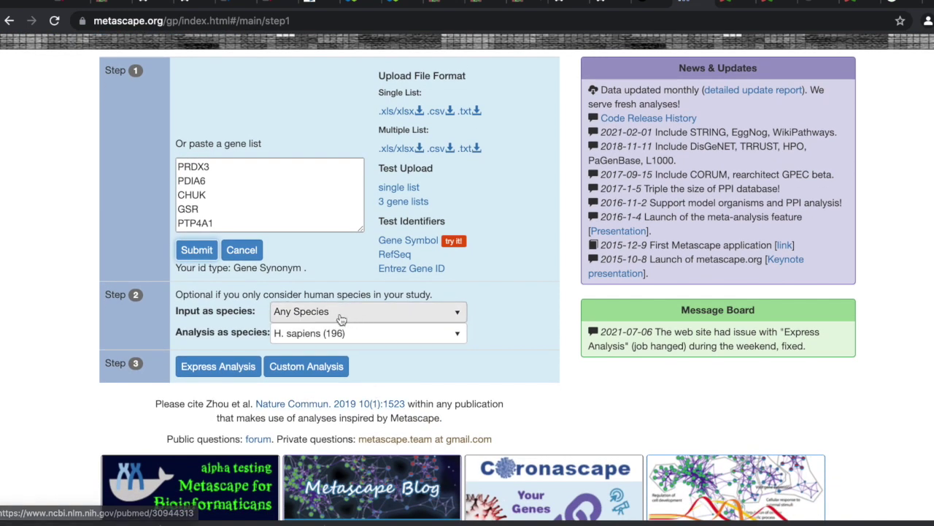
left_click(456, 314)
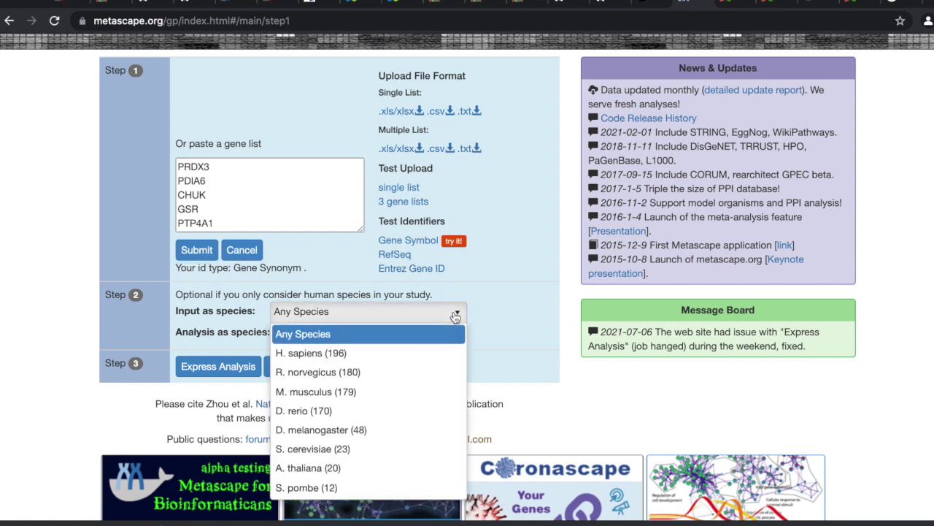
left_click(490, 308)
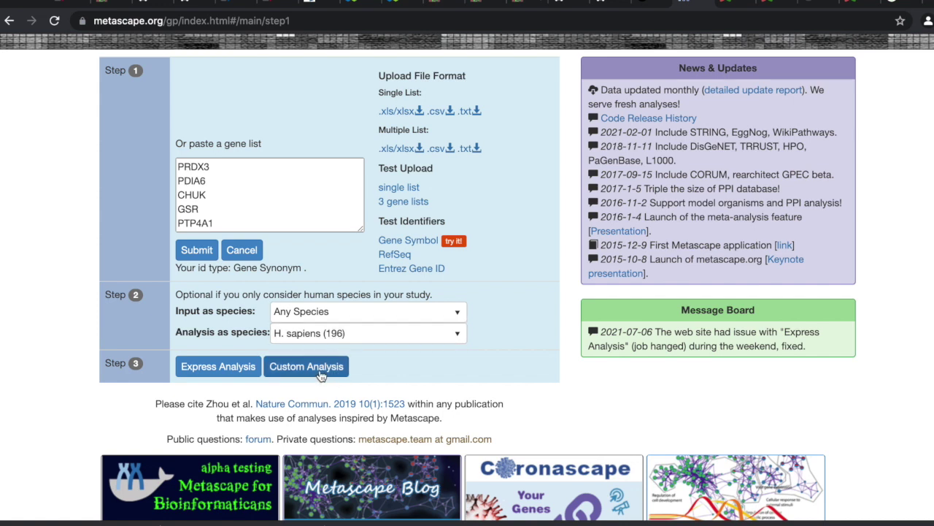
scroll(245, 370, "down", 1)
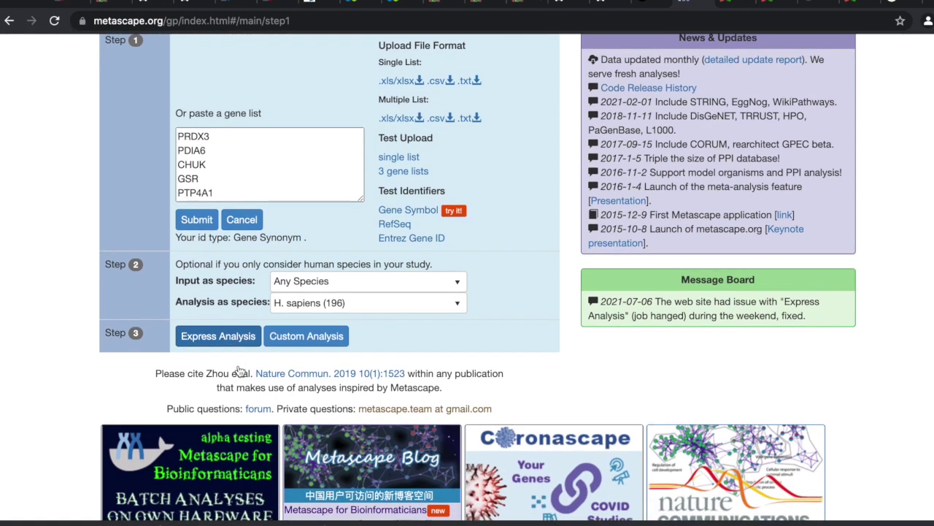
- Run Express Analysis on the submitted gene list and let it finish at 100%
left_click(228, 337)
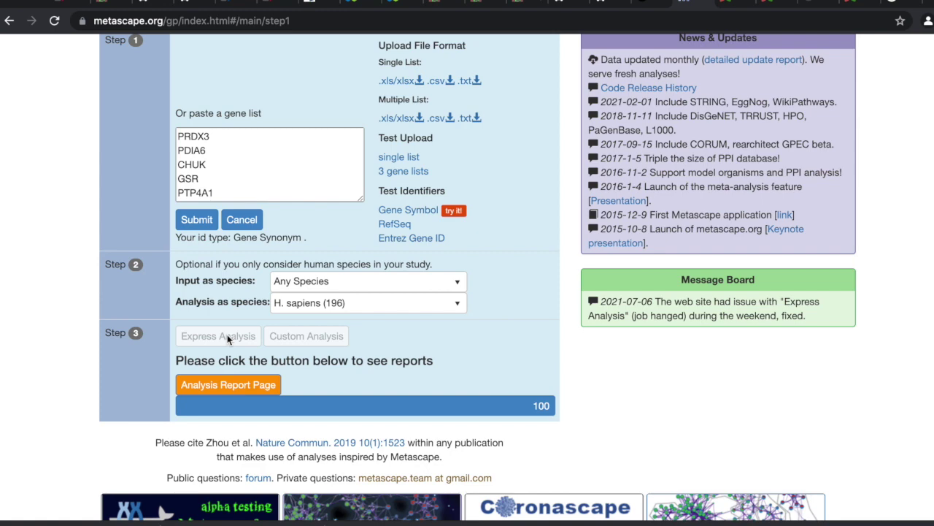
scroll(264, 394, "down", 3)
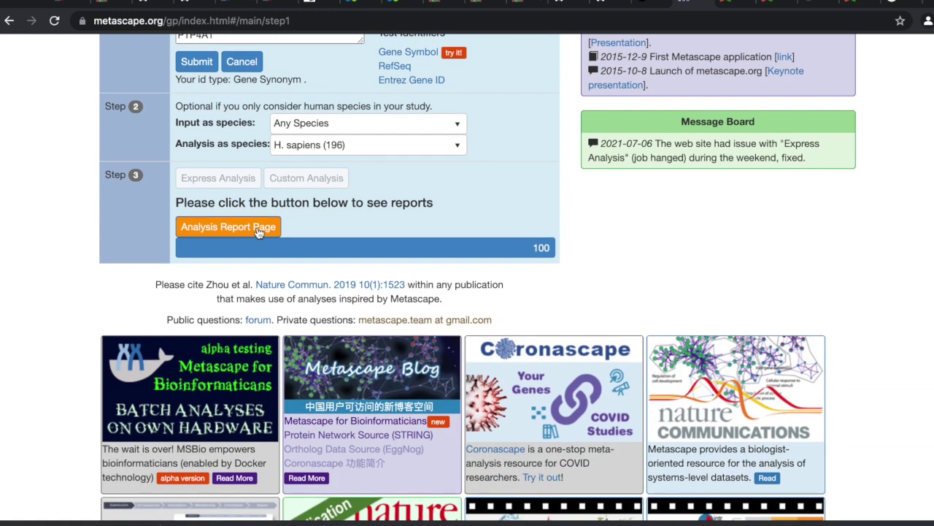
- Open the Analysis Report Page and review the top-20 enriched terms bar graph, led by generation of precursor metabolites
left_click(251, 229)
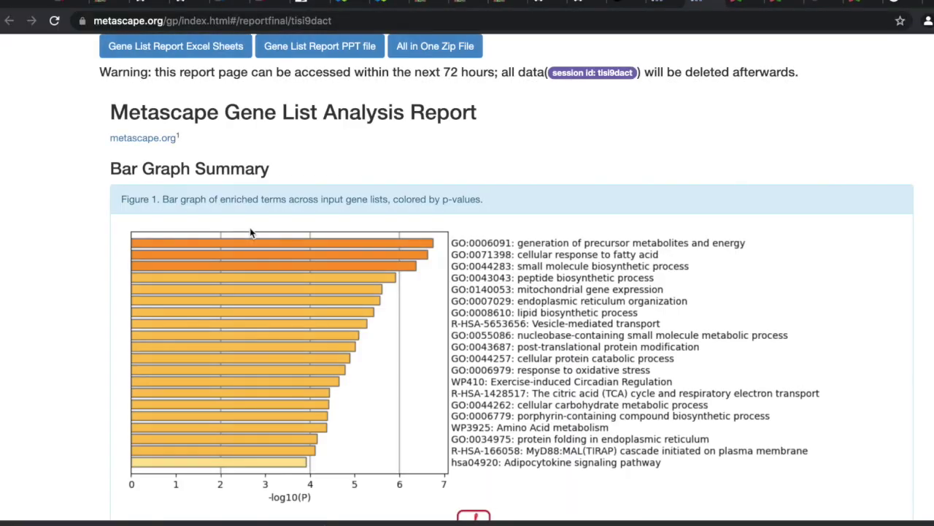
scroll(250, 232, "down", 2)
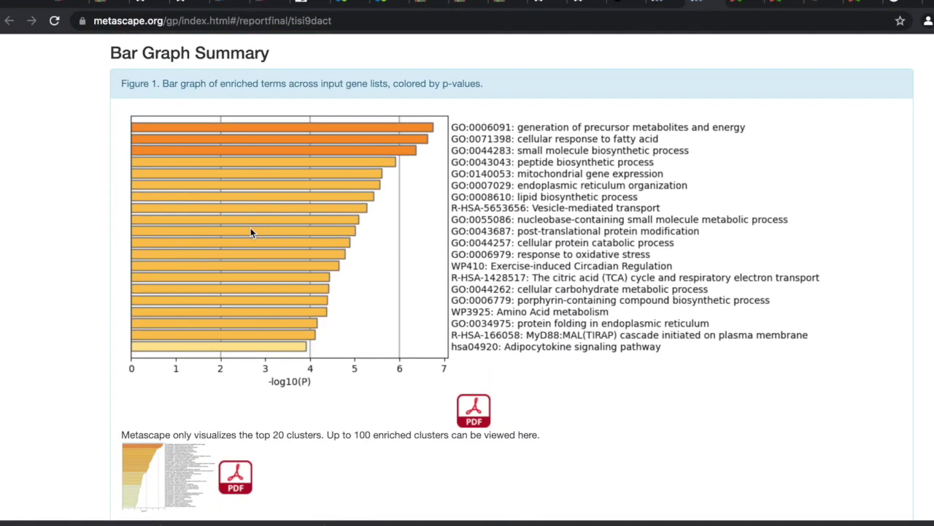
scroll(250, 232, "up", 2)
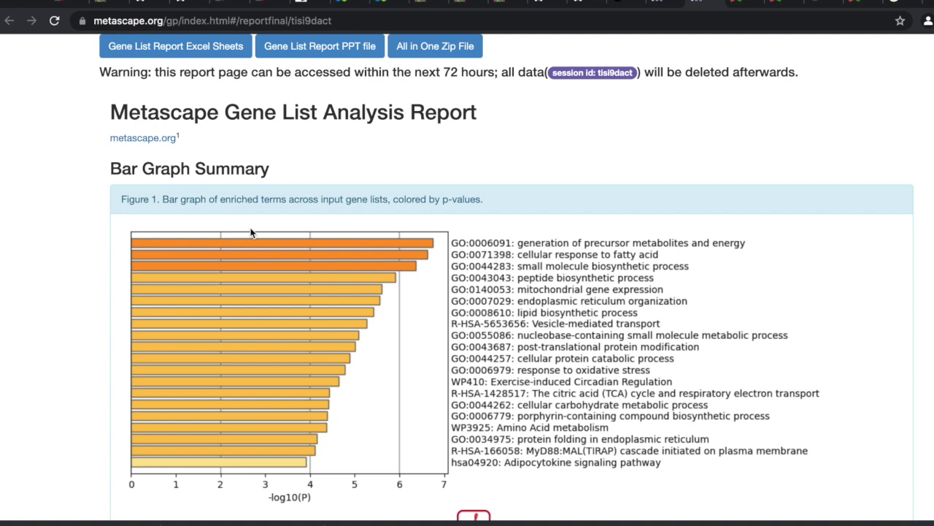
scroll(300, 273, "down", 1)
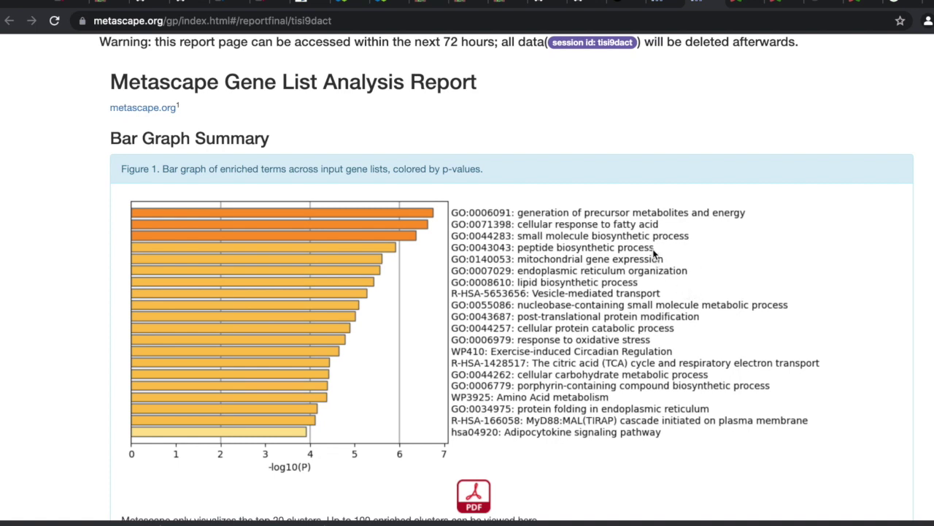
scroll(648, 254, "down", 1)
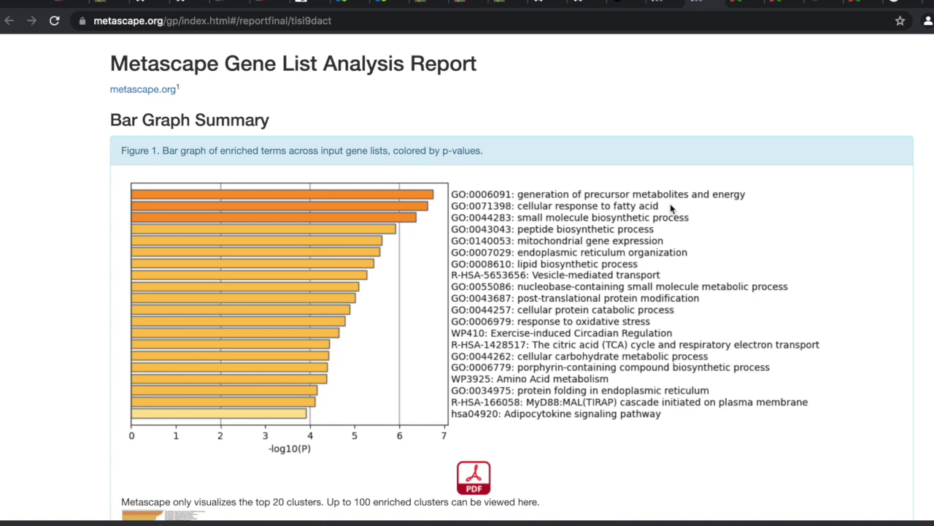
scroll(672, 209, "down", 2)
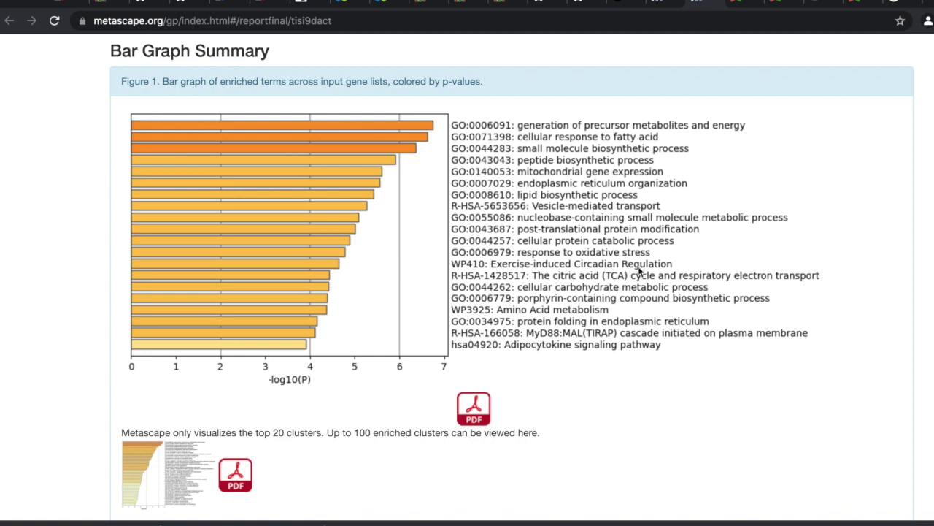
scroll(643, 241, "down", 2)
scroll(643, 241, "down", 1)
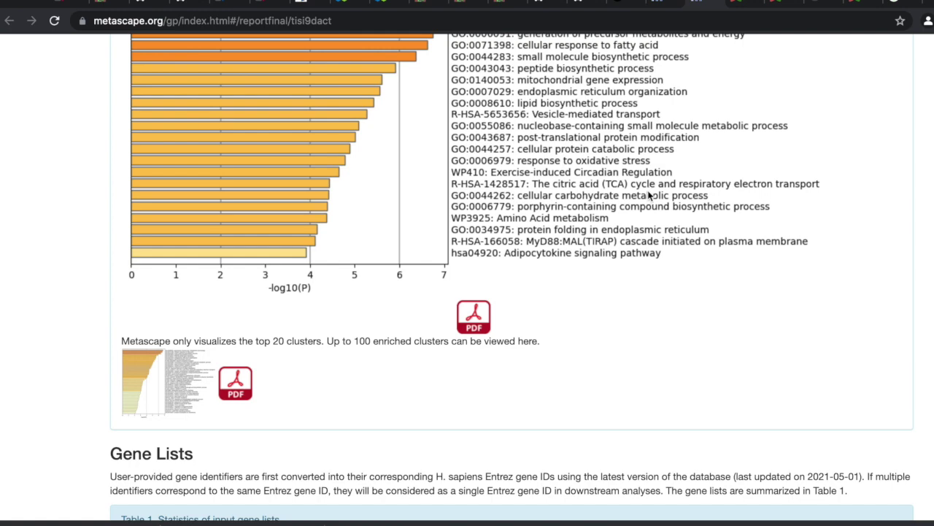
scroll(648, 194, "down", 1)
scroll(648, 194, "down", 2)
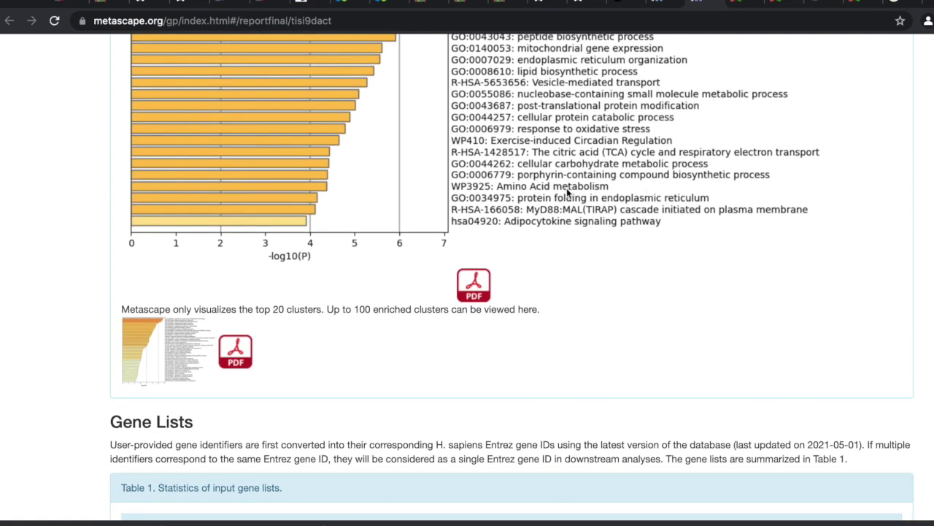
scroll(593, 185, "down", 1)
scroll(594, 185, "up", 3)
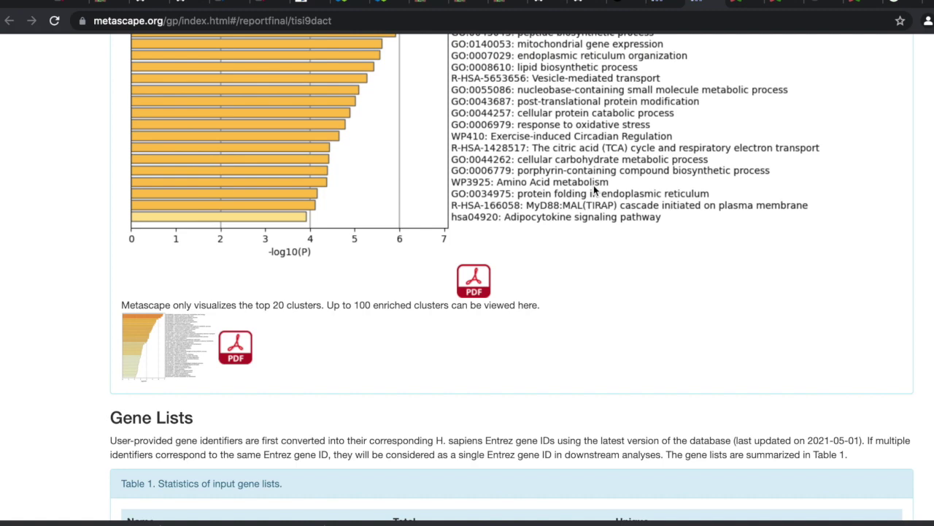
scroll(594, 185, "up", 3)
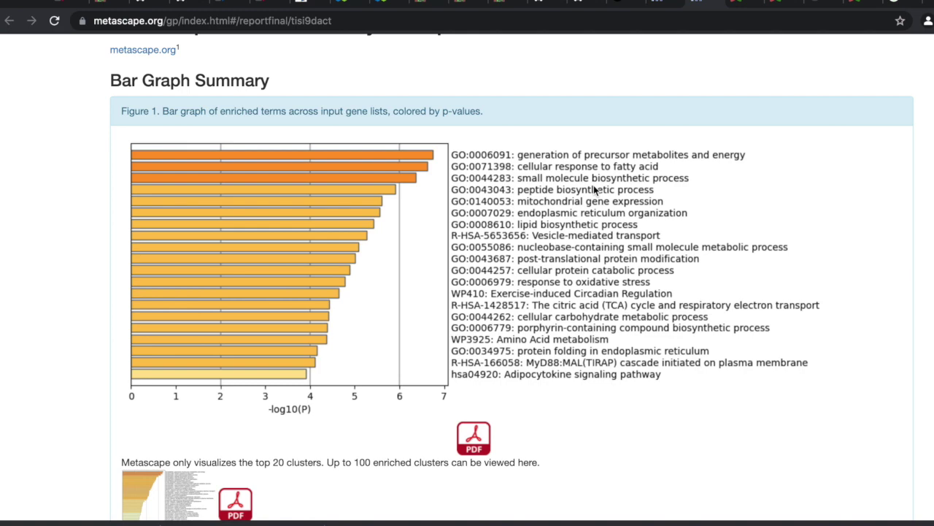
- Scroll past the Gene Lists table (200 genes, 196 unique) to Table 2 of extracted annotations
scroll(595, 190, "down", 4)
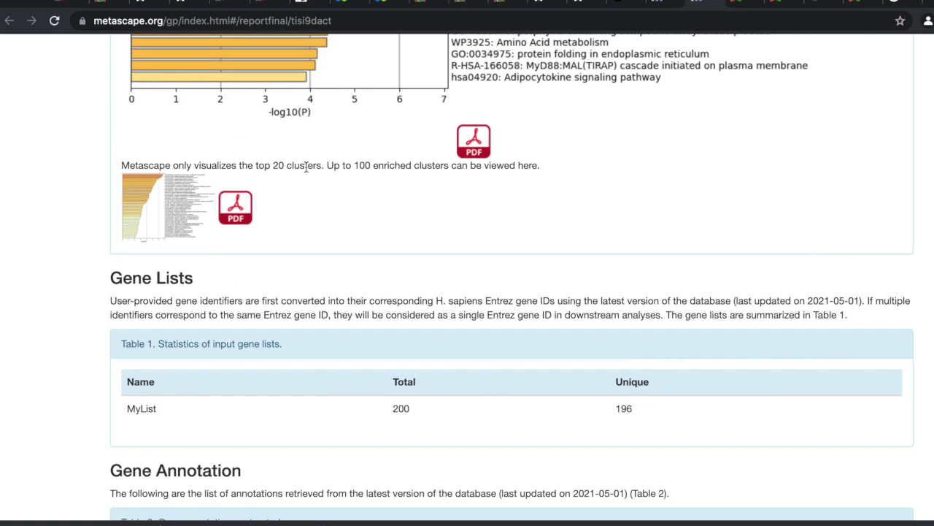
scroll(484, 171, "down", 3)
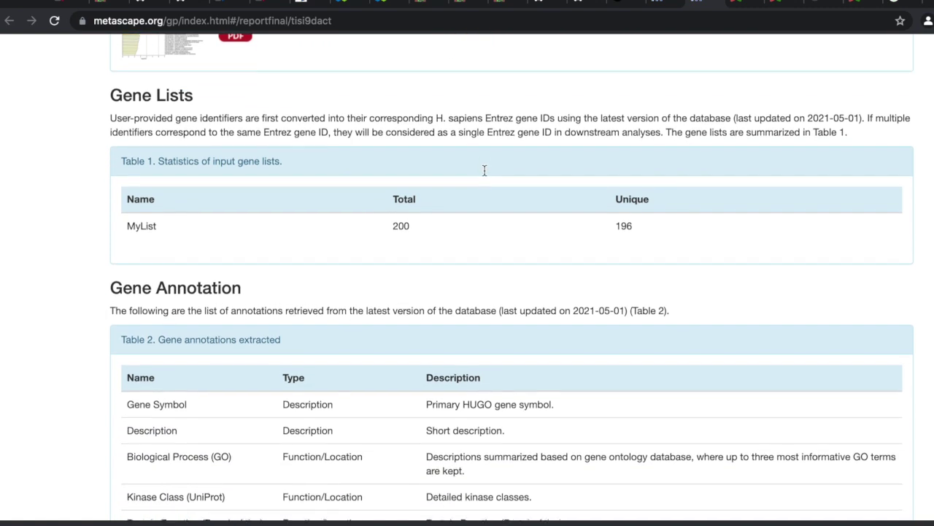
scroll(484, 186, "down", 1)
scroll(514, 255, "up", 1)
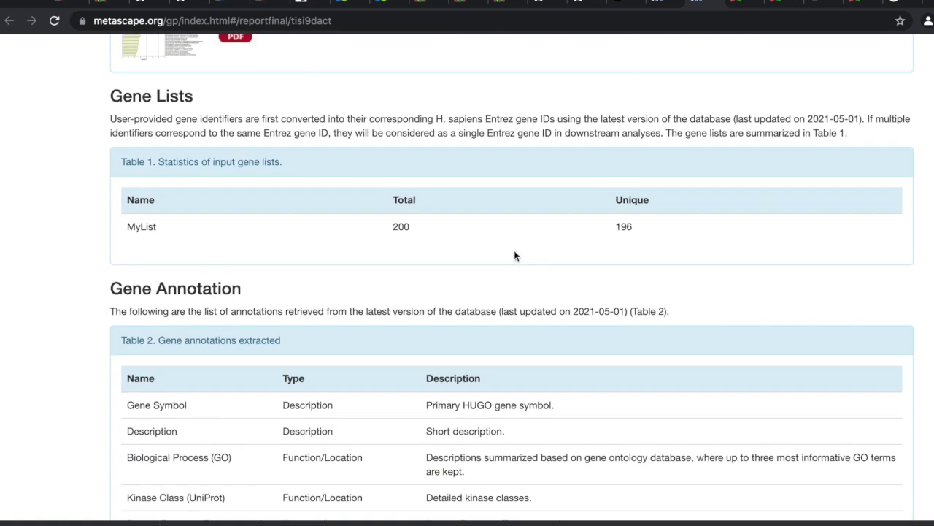
scroll(514, 256, "down", 1)
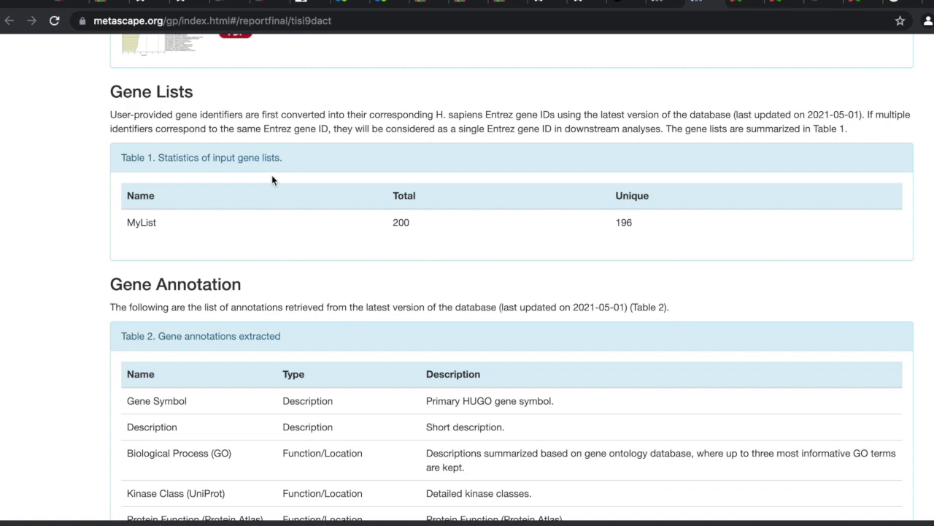
scroll(271, 181, "down", 1)
scroll(272, 180, "down", 2)
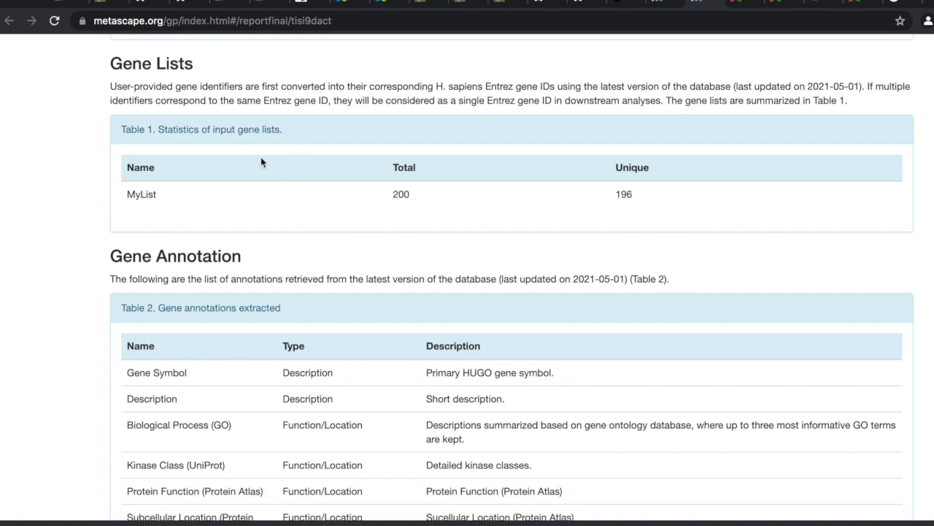
scroll(320, 206, "down", 5)
scroll(320, 207, "down", 1)
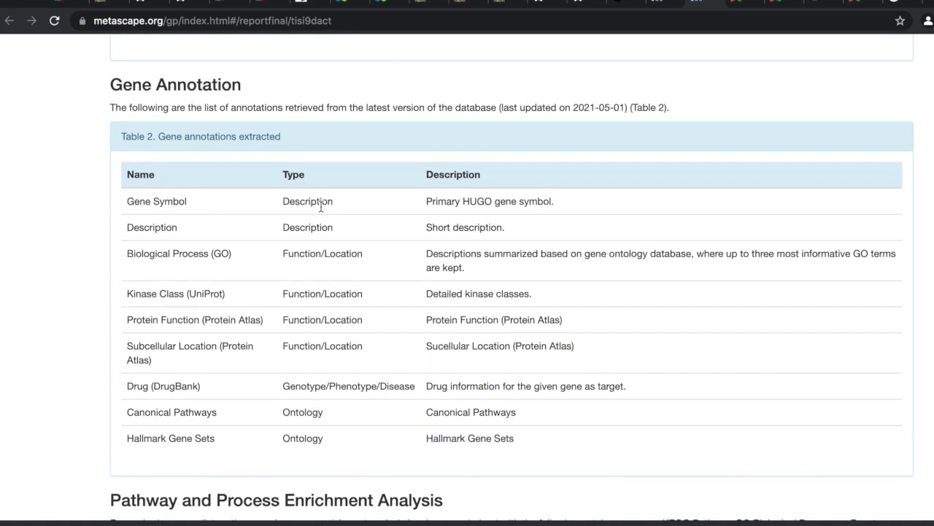
scroll(320, 207, "down", 10)
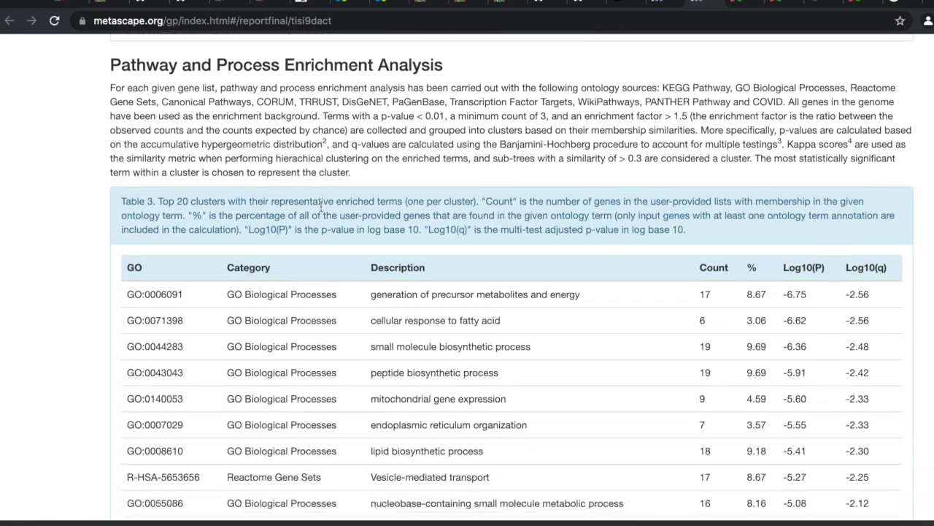
- Scroll past Table 3 to the Figure 2 networks coloured by cluster ID and by p-value
scroll(320, 206, "down", 1)
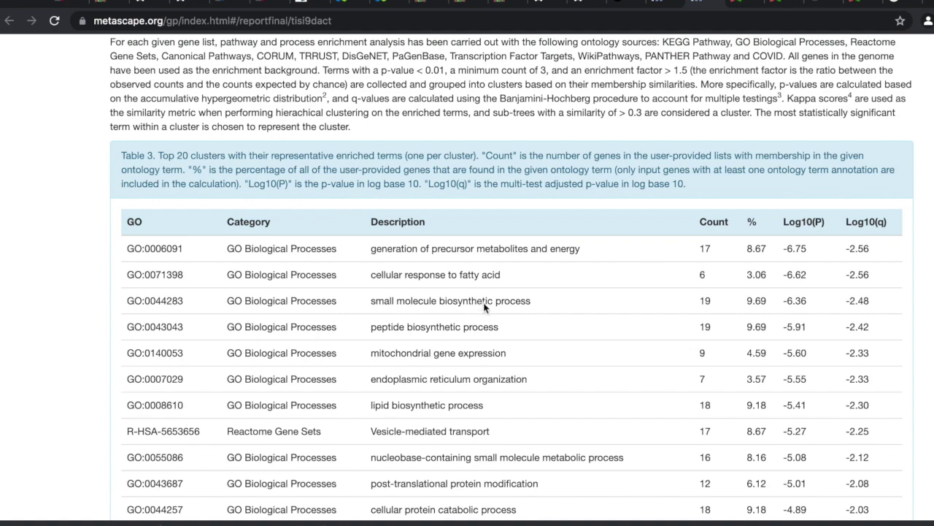
scroll(489, 305, "down", 1)
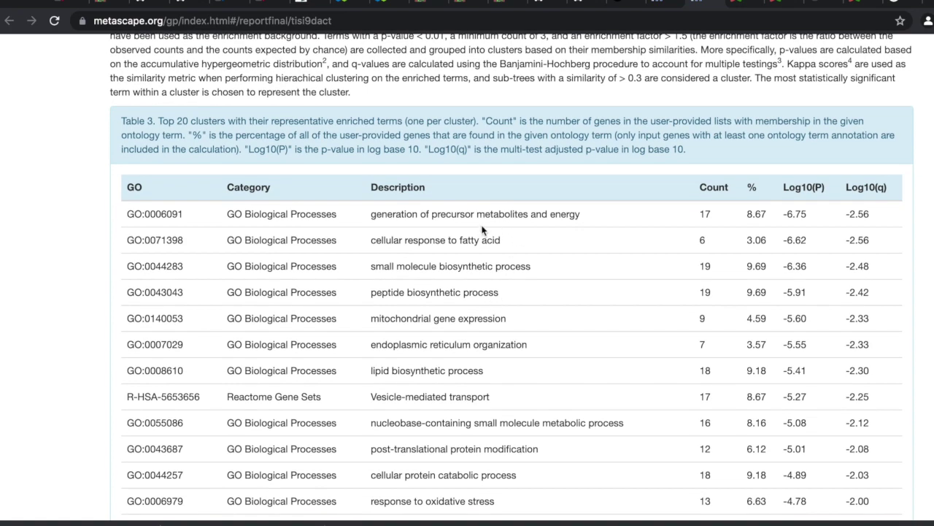
scroll(451, 292, "down", 13)
scroll(451, 292, "down", 2)
- Open the interactive Cytoscape web view of the cluster-coloured enriched-term network
scroll(446, 253, "down", 6)
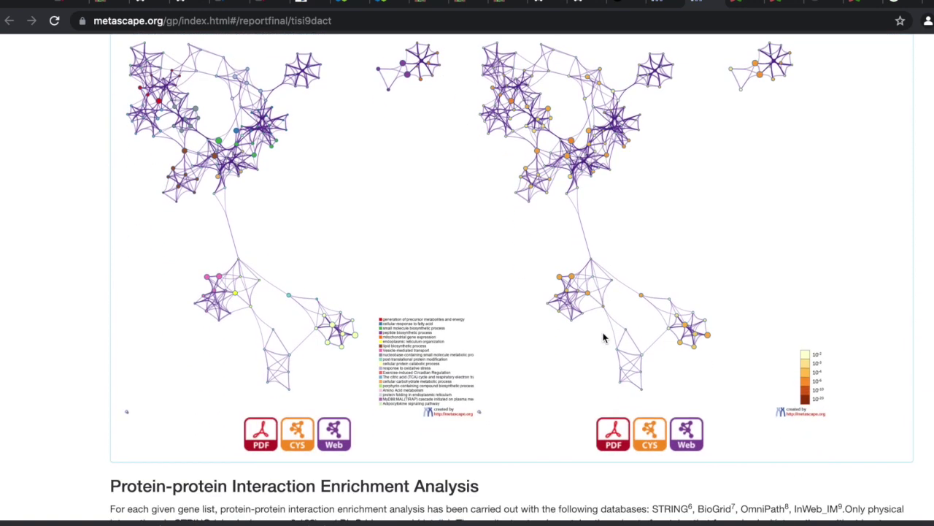
scroll(603, 337, "up", 1)
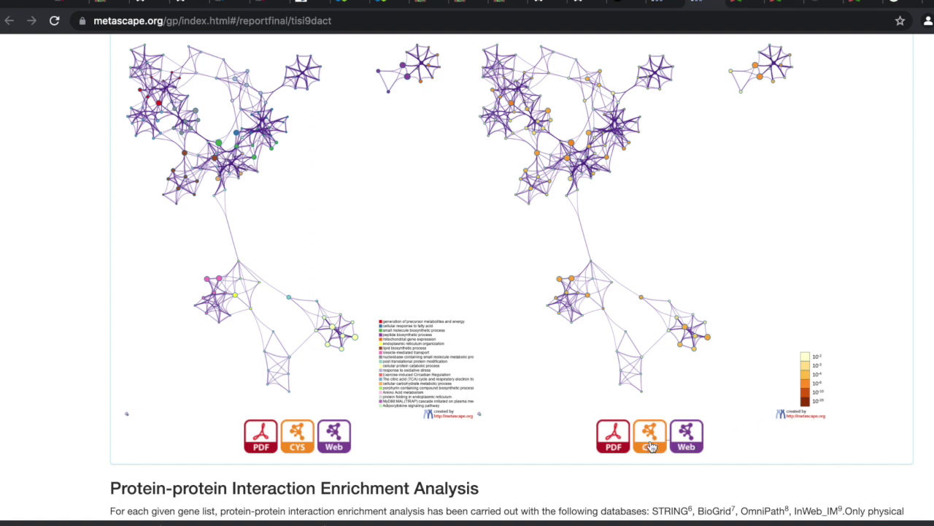
left_click(340, 435)
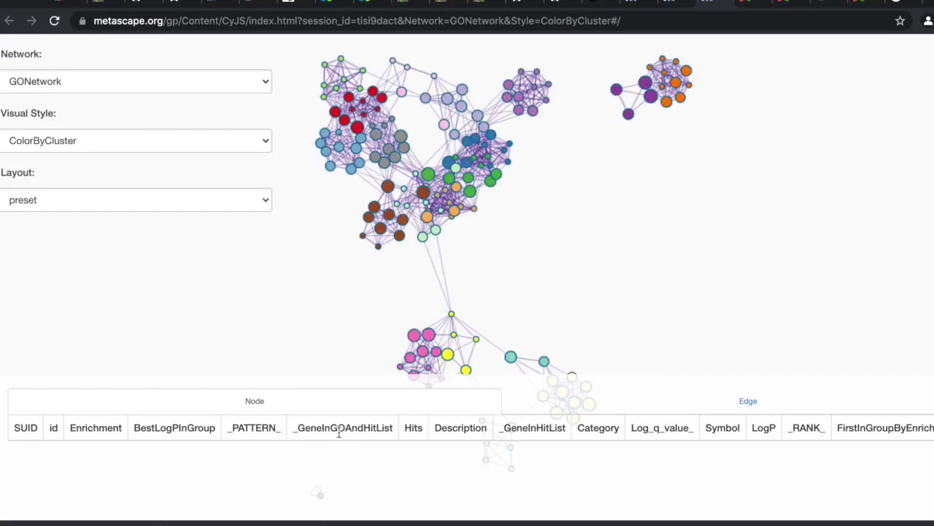
- Inspect the GONetwork viewer, keeping cluster colouring and checking the Network list, then return to the report
scroll(544, 323, "down", 2)
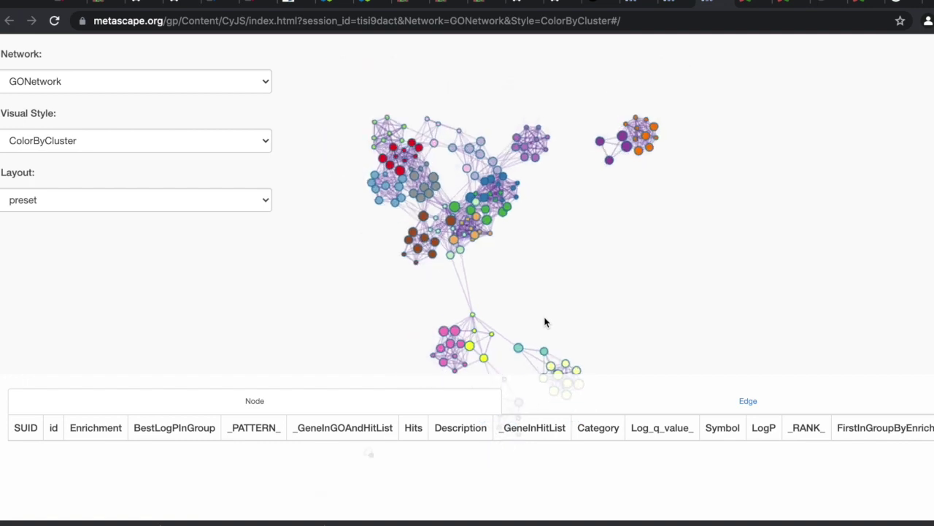
scroll(544, 322, "up", 1)
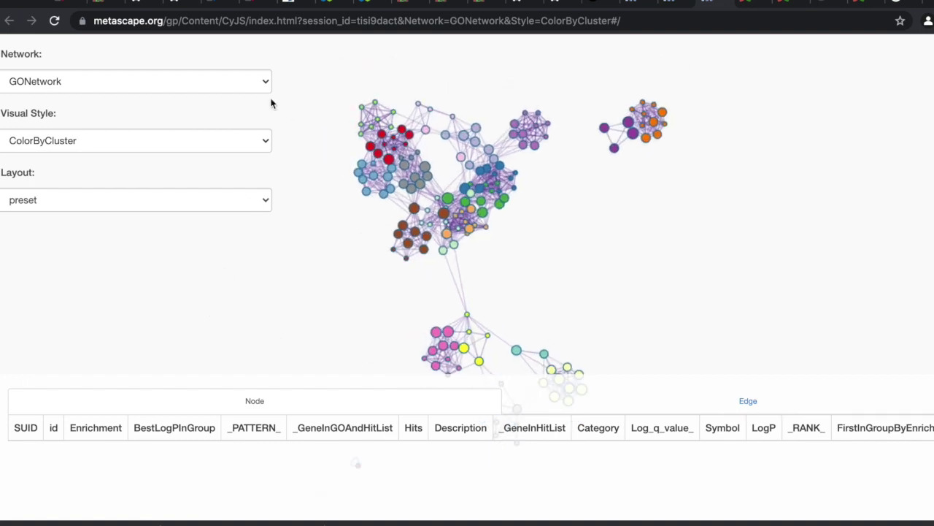
left_click(264, 145)
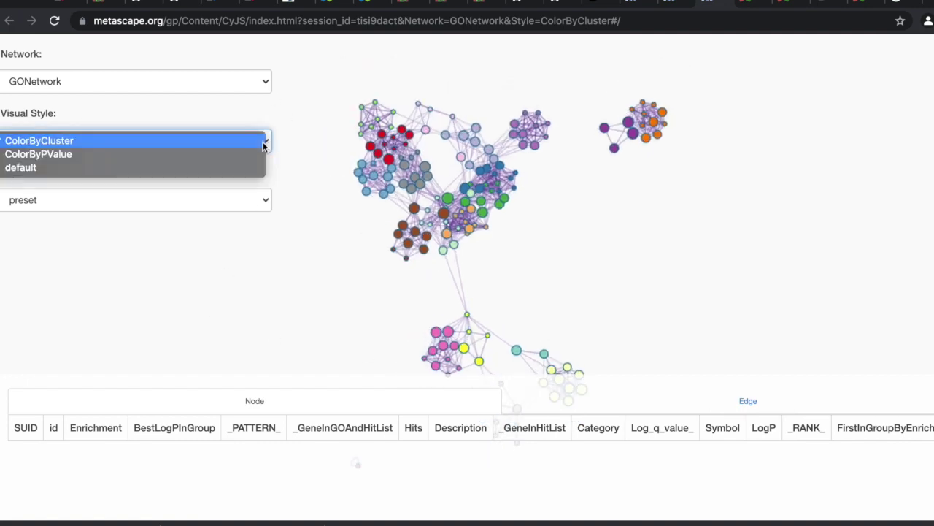
left_click(305, 125)
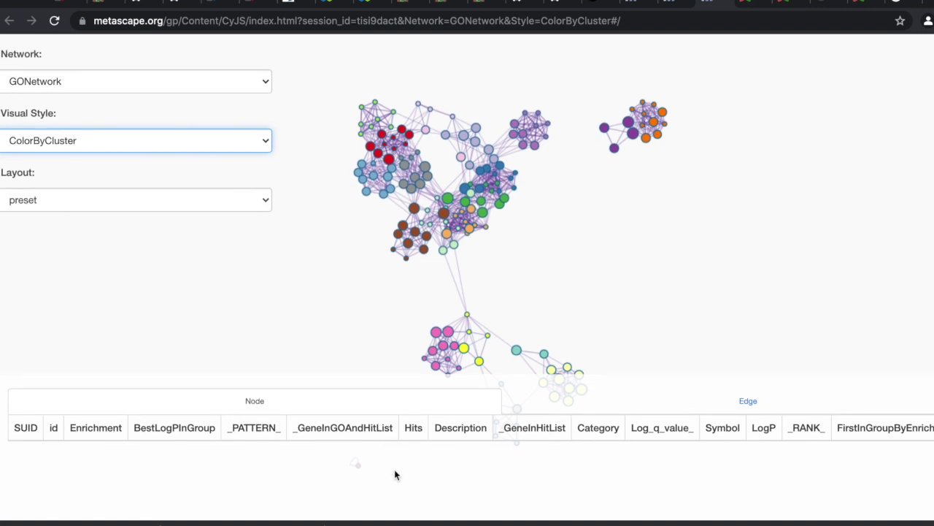
left_click(266, 83)
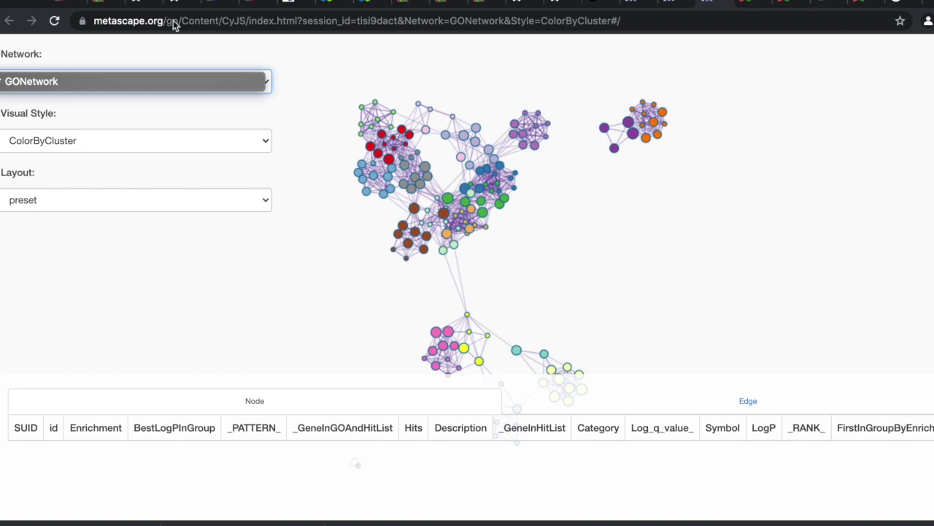
left_click(684, 2)
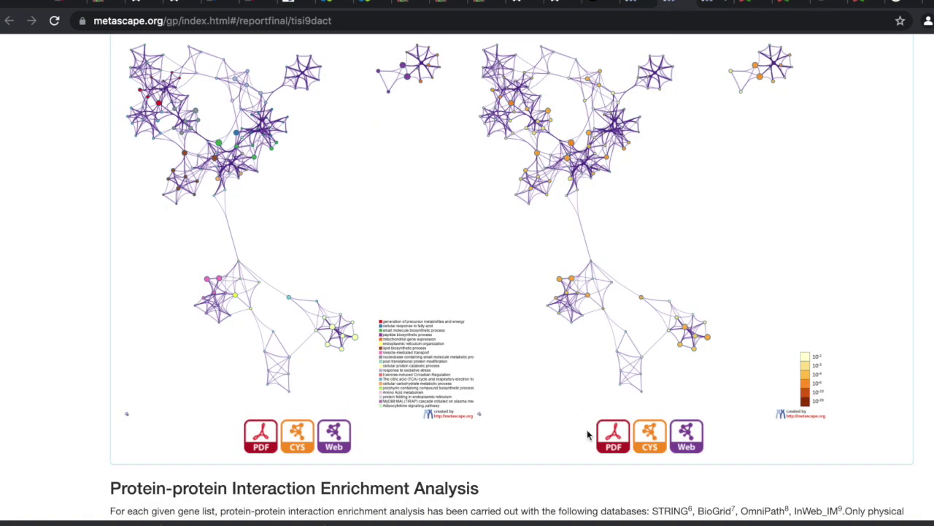
- Scroll through the Figure 3 PPI networks and MCODE legend down to the MCODE component tables
scroll(590, 437, "down", 1)
scroll(588, 433, "down", 5)
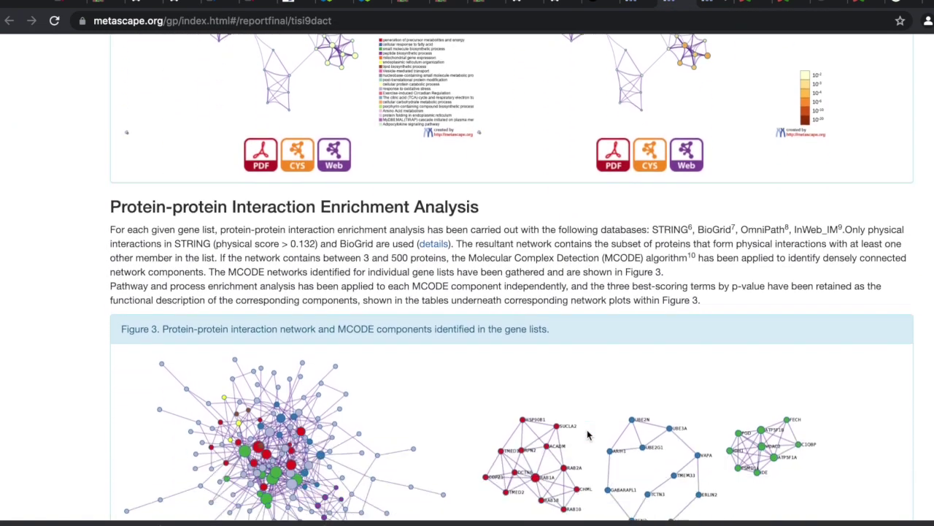
scroll(588, 433, "down", 4)
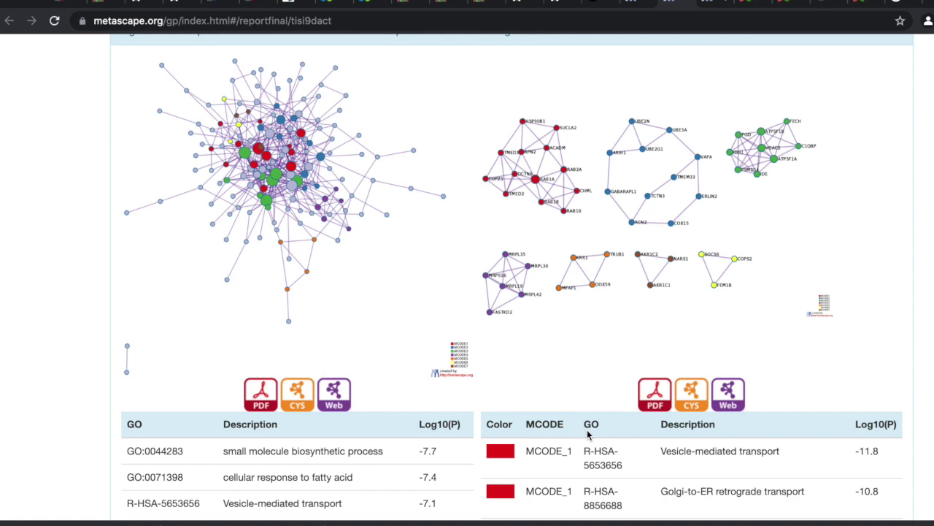
scroll(588, 434, "down", 3)
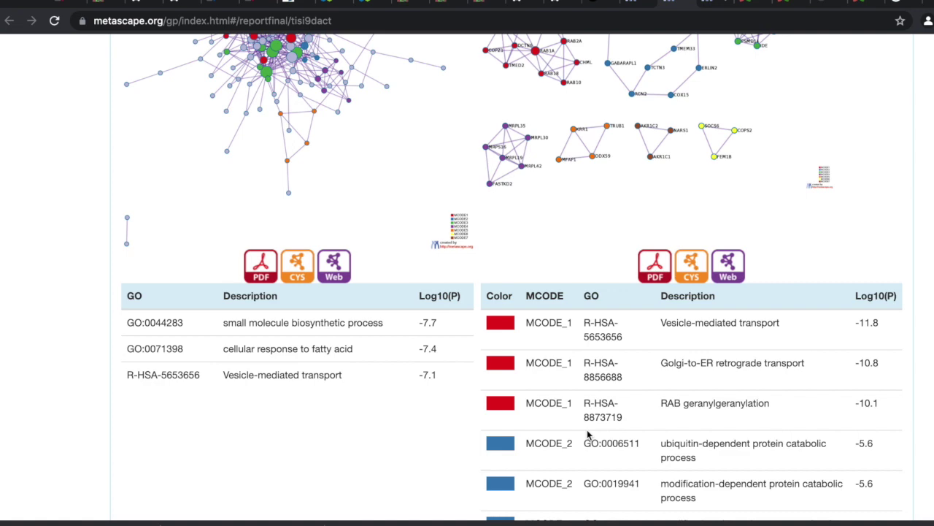
scroll(587, 430, "up", 3)
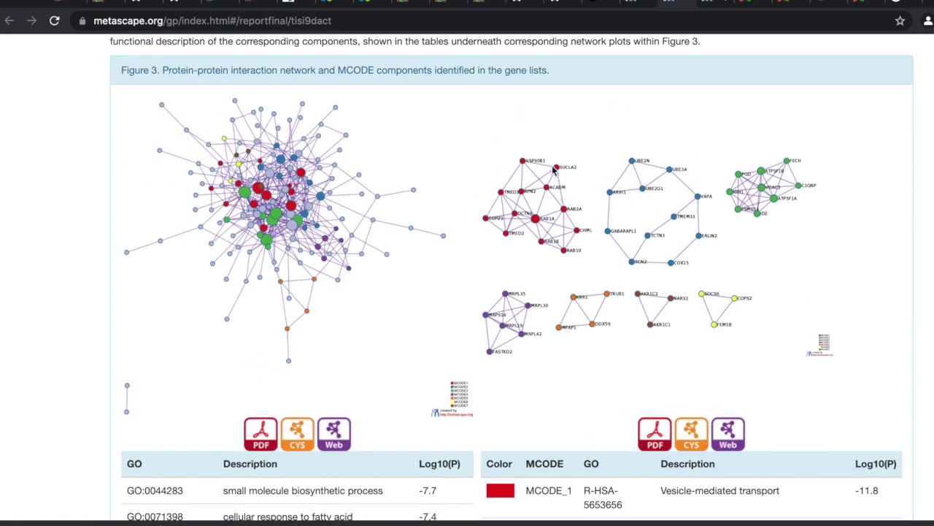
scroll(553, 175, "down", 1)
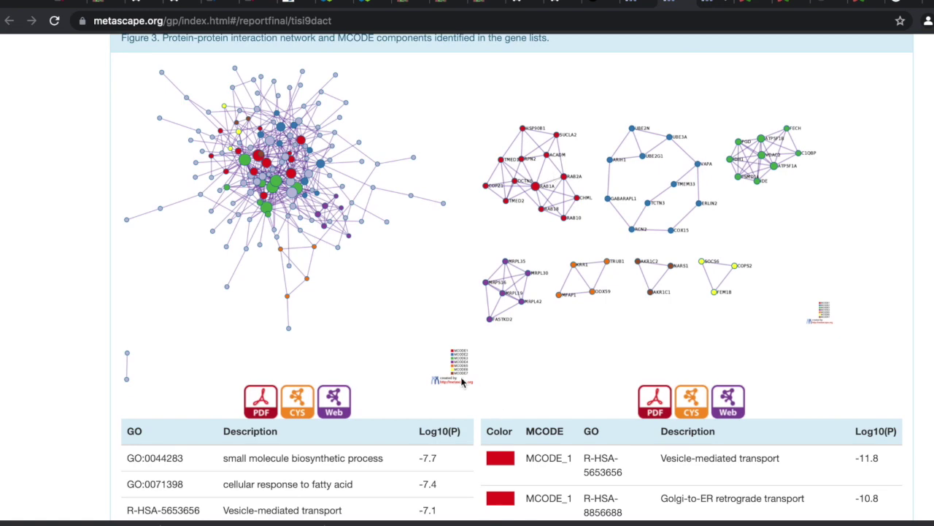
scroll(454, 373, "up", 5)
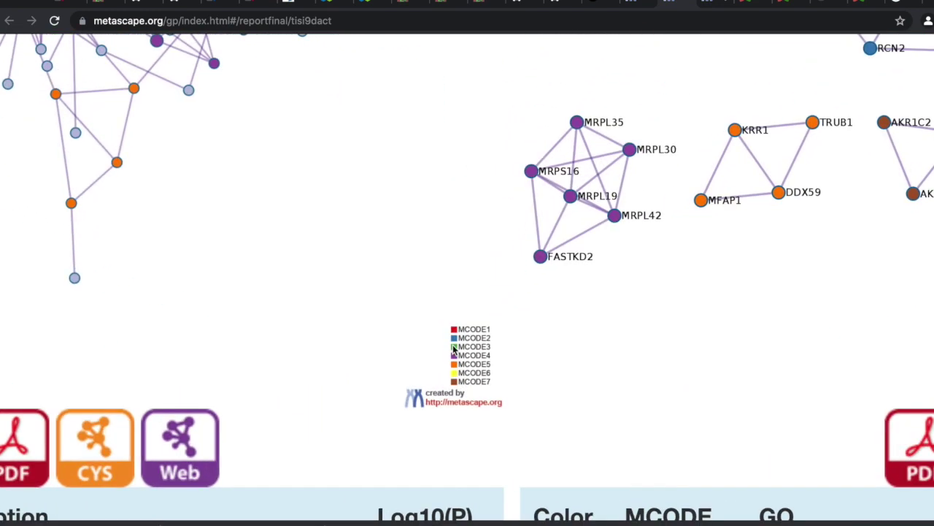
scroll(454, 349, "down", 5)
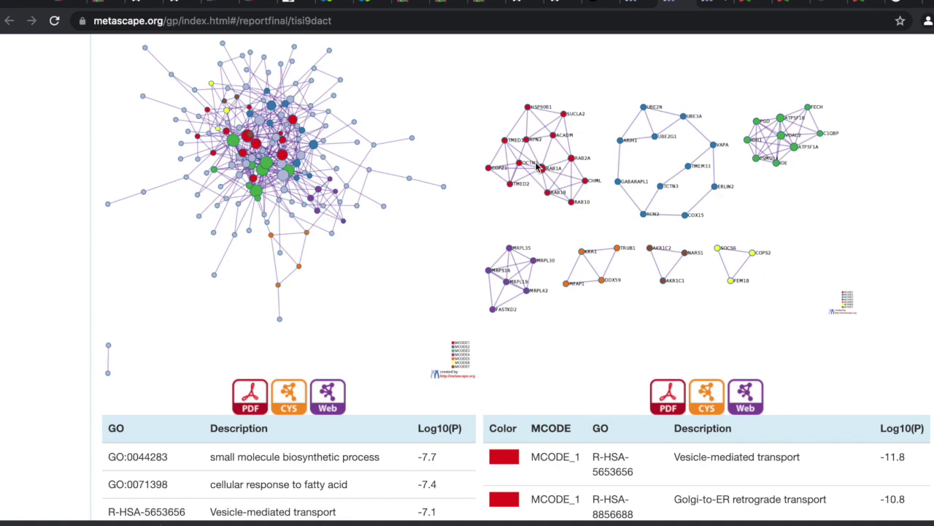
scroll(536, 166, "down", 10)
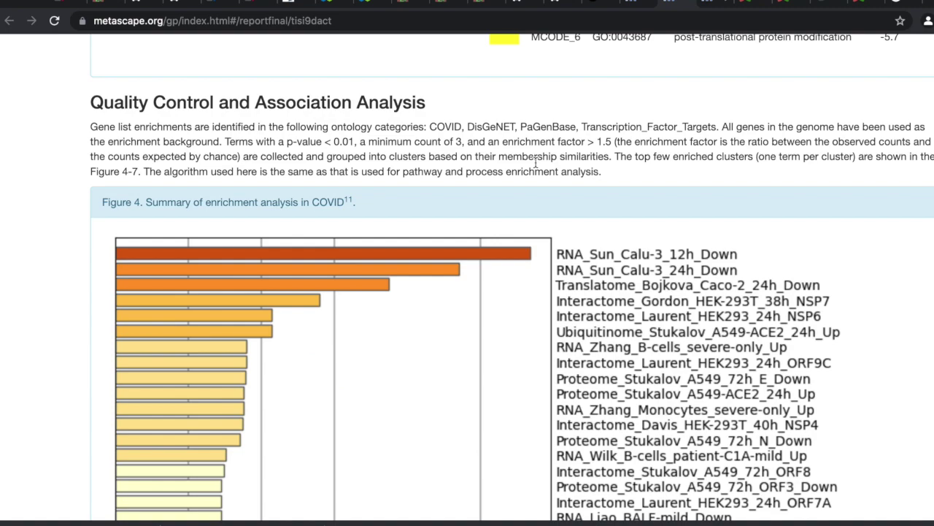
- Browse the COVID and DisGeNET association charts and tables, then scroll back up the report
scroll(535, 162, "down", 3)
scroll(535, 167, "up", 2)
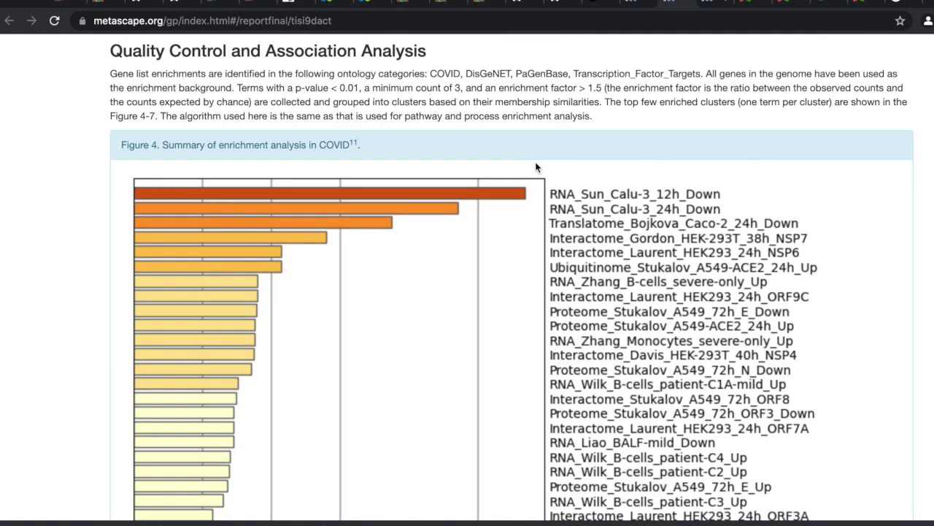
scroll(535, 167, "down", 5)
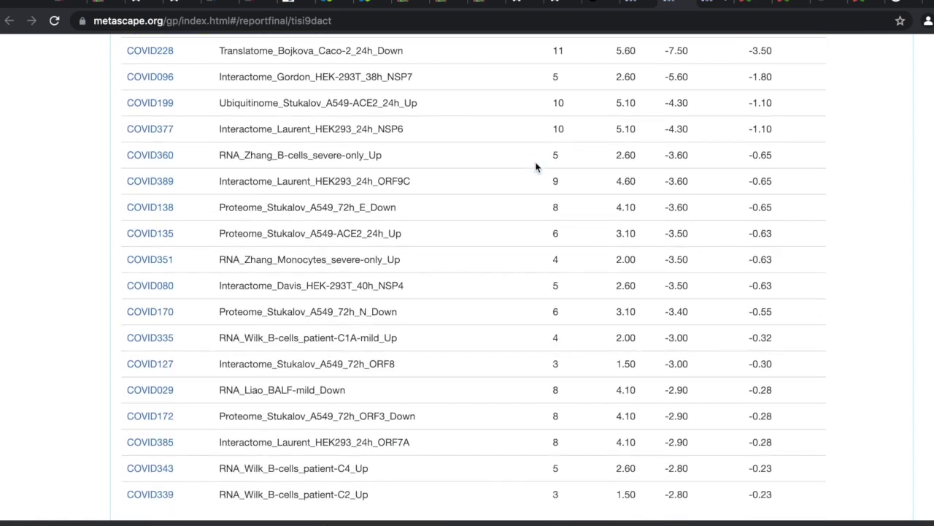
scroll(535, 167, "down", 1)
scroll(536, 167, "up", 4)
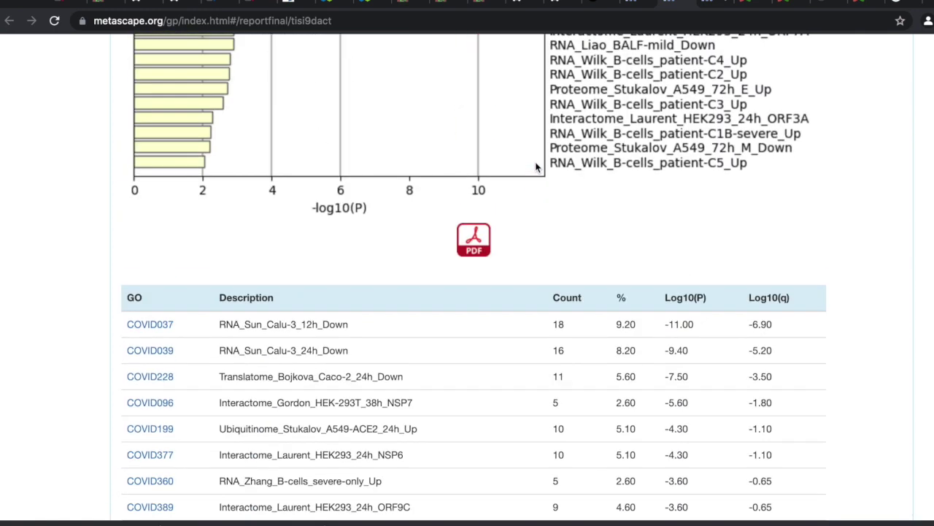
scroll(535, 167, "down", 2)
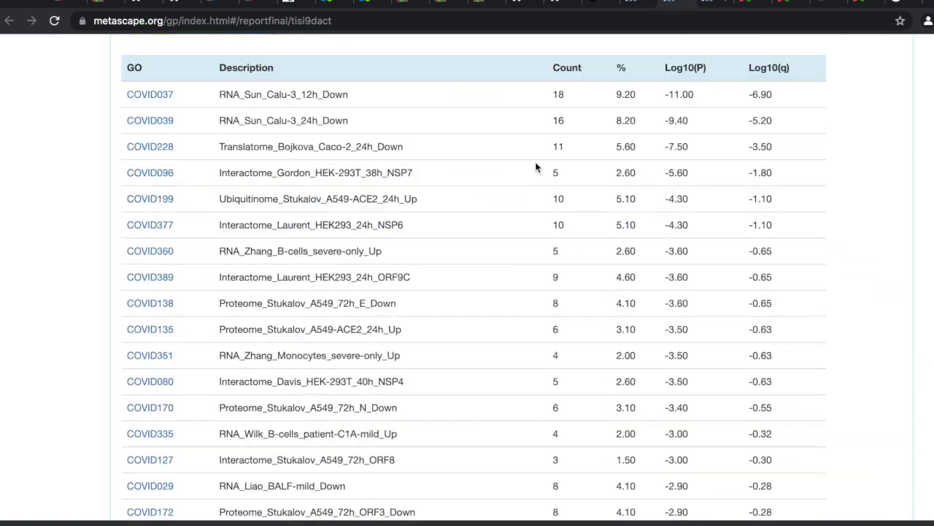
scroll(535, 167, "down", 10)
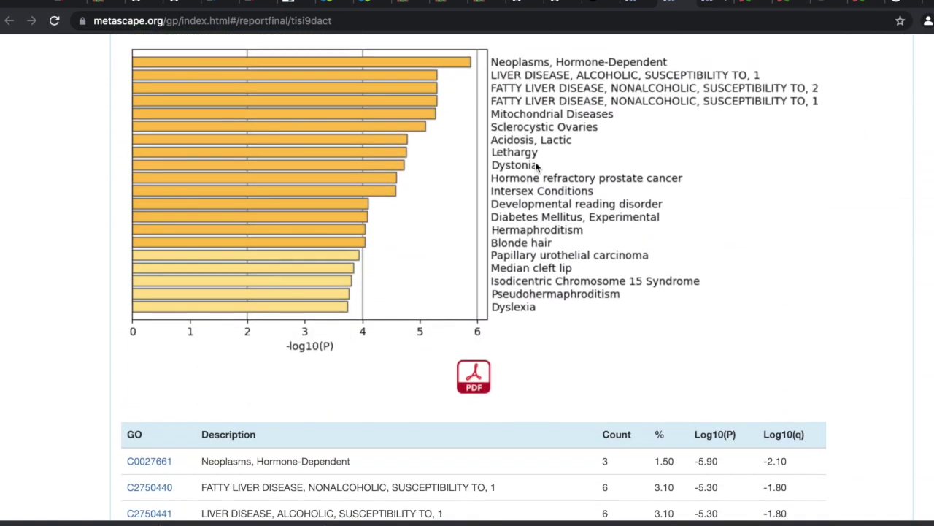
scroll(535, 167, "down", 4)
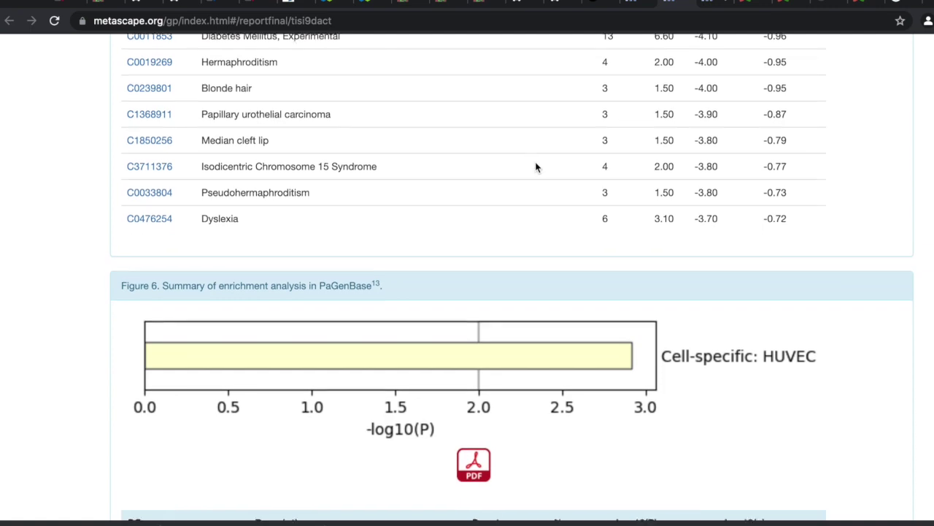
scroll(535, 167, "up", 12)
scroll(535, 167, "up", 15)
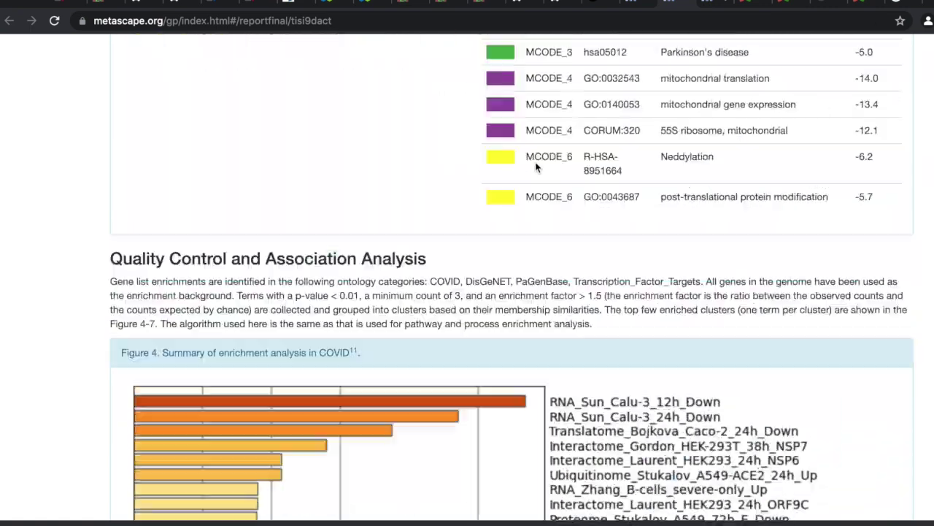
scroll(535, 167, "up", 20)
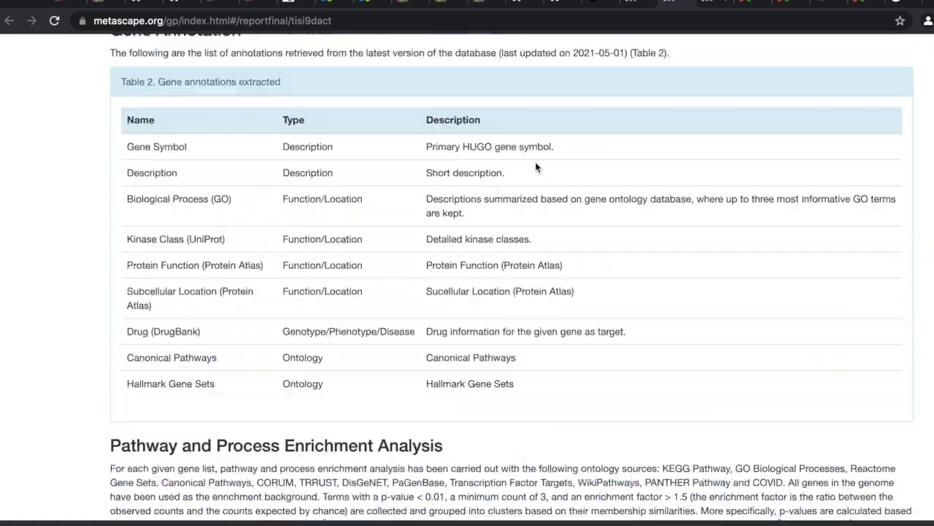